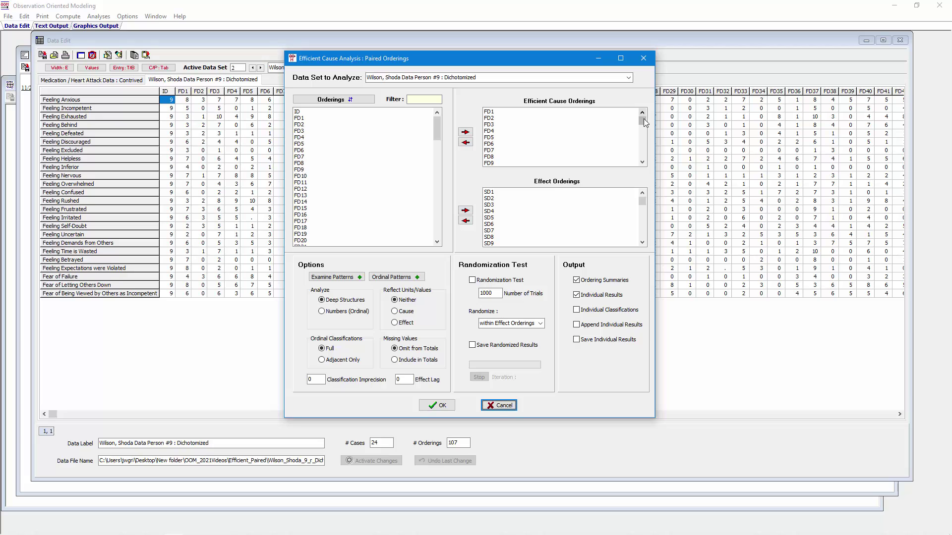
Look through the efficient cause and effect orderings lists, then leave the paired orderings analysis without running it
mouse_move(643, 119)
left_mouse_down()
mouse_move(644, 154)
mouse_move(643, 117)
left_mouse_up()
left_click(643, 215)
left_click_drag(642, 214, 643, 237)
left_click(497, 405)
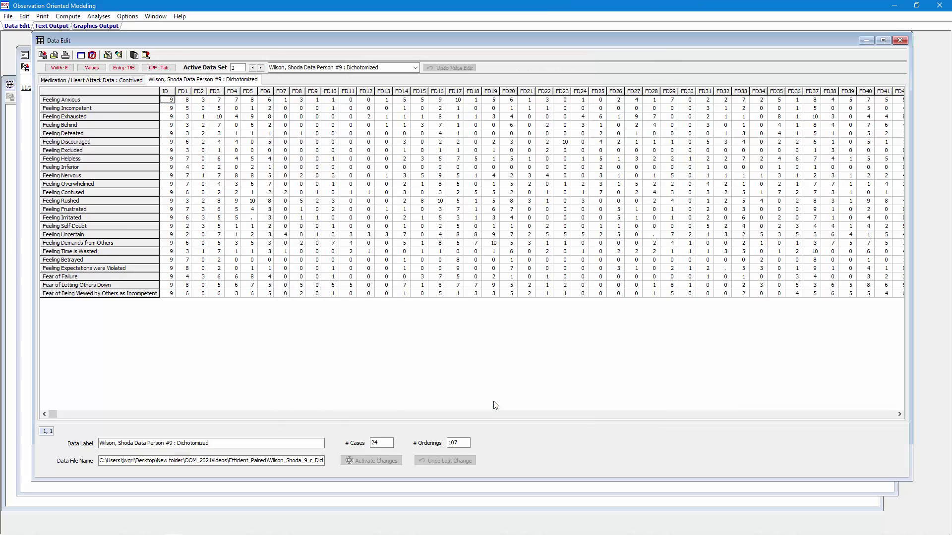
Delete the FD3 to FD6 values in the Feeling Anxious row and confirm the deletion
left_click_drag(216, 100, 264, 103)
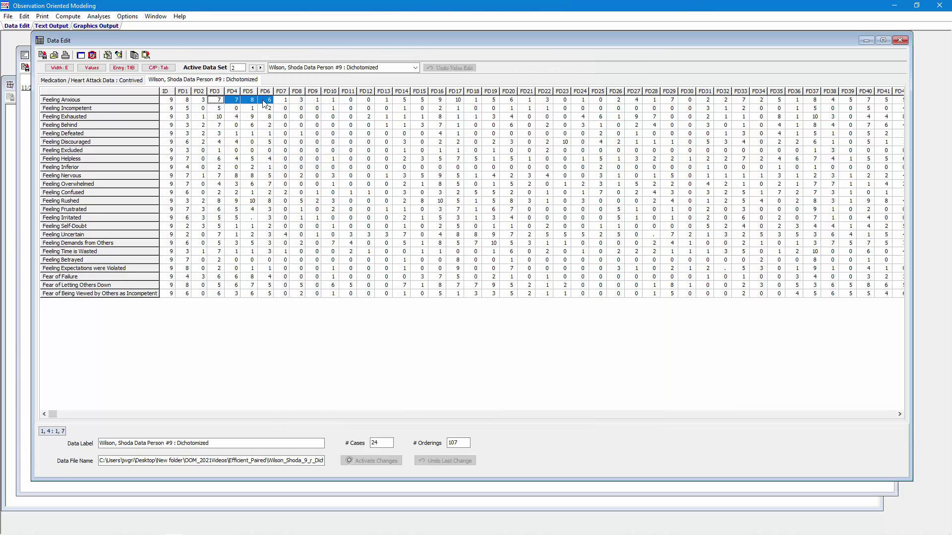
key("Delete")
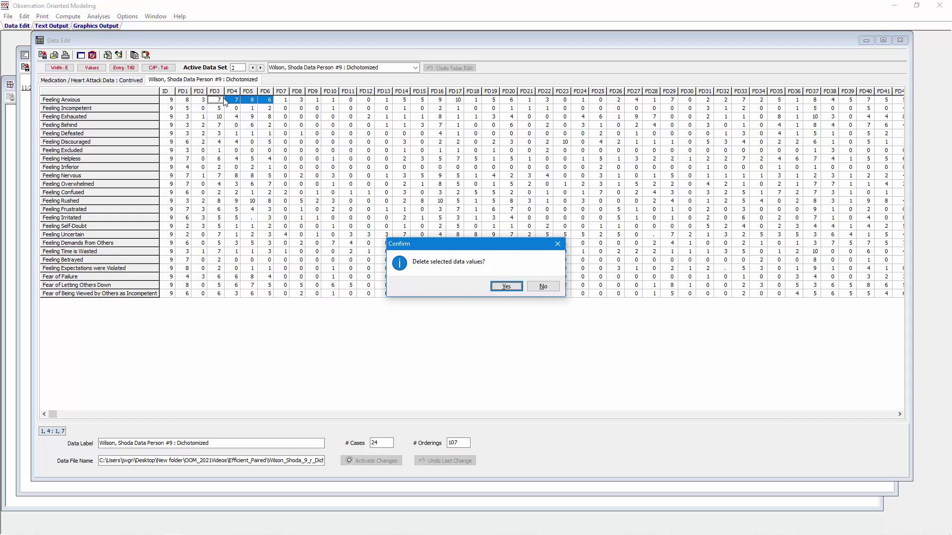
left_click(489, 285)
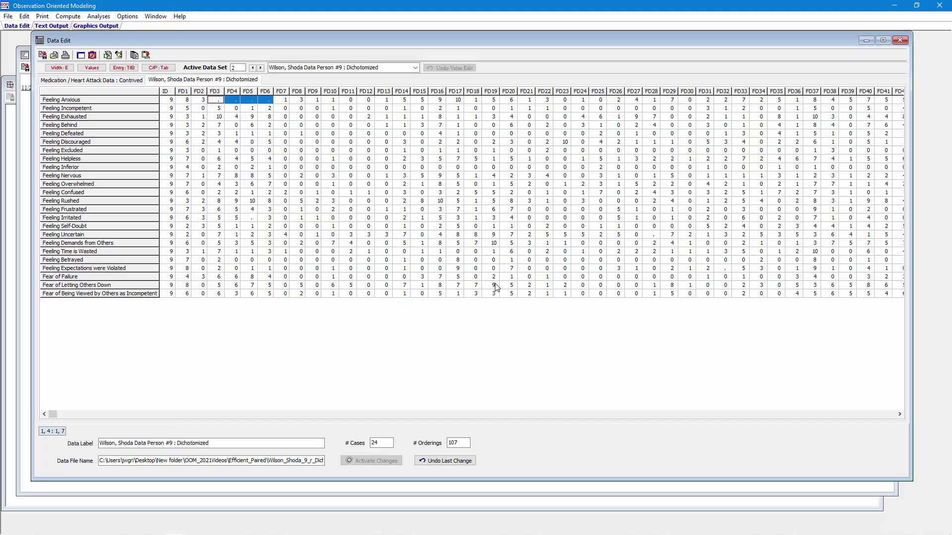
Delete the SD38 to SD43 values in the Feeling Anxious row and confirm the deletion
left_click(845, 414)
left_click(845, 414)
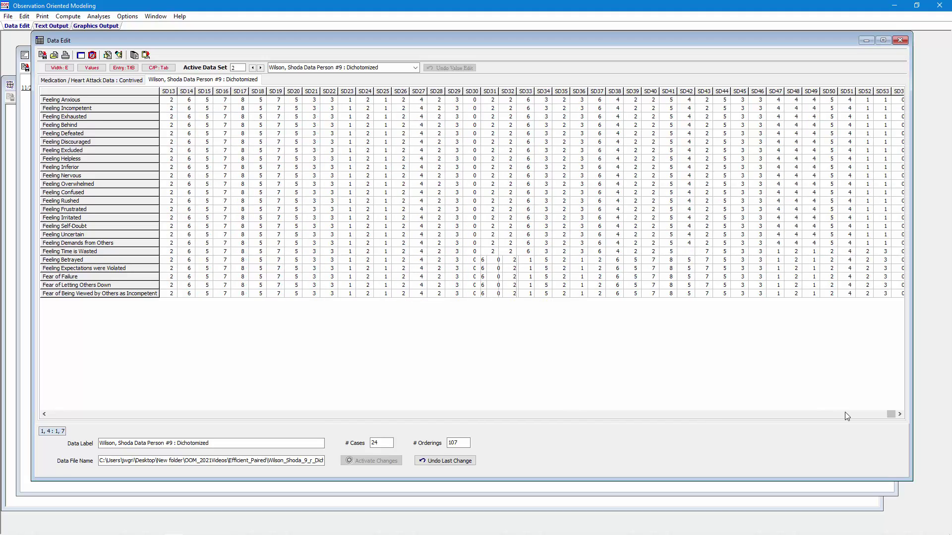
left_click_drag(620, 100, 700, 102)
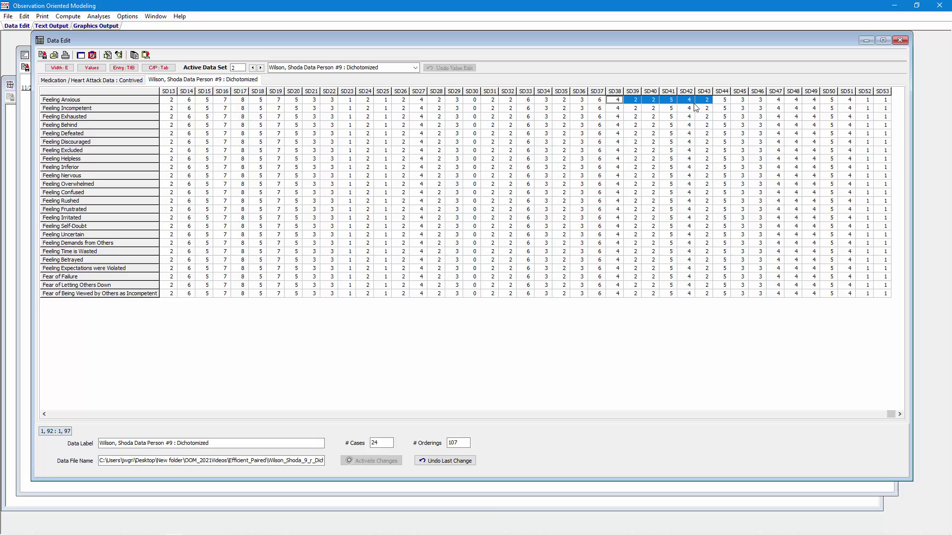
key("Delete")
left_click(508, 288)
Examine the missing values in the FD43 column and in FD48 from Feeling Overwhelmed to Feeling Rushed
left_click(156, 414)
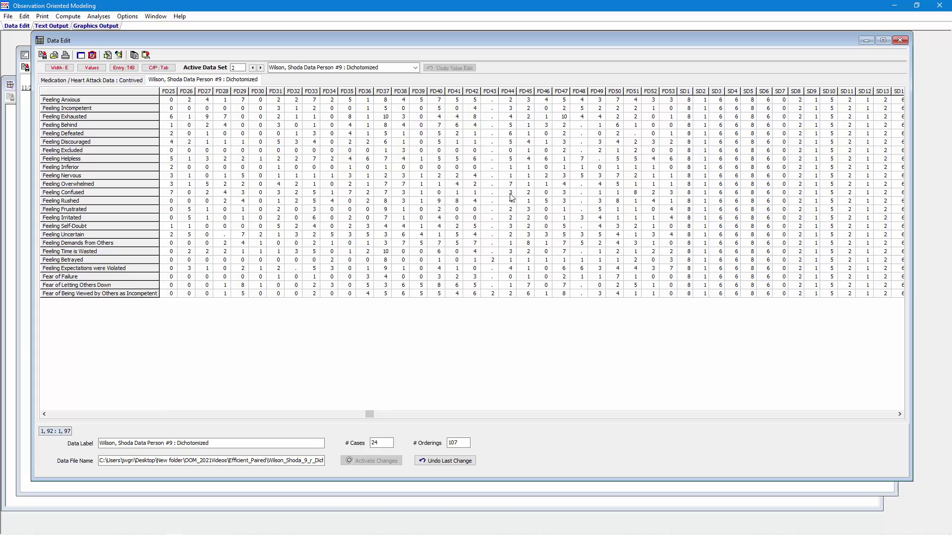
left_click_drag(489, 109, 493, 187)
left_click_drag(578, 184, 579, 203)
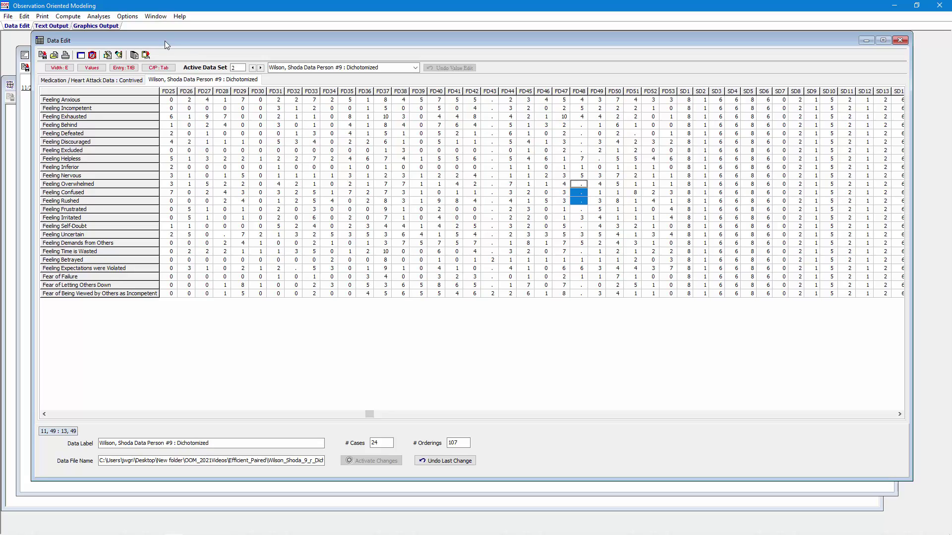
Open the efficient cause analysis for paired orderings and display the Feeling Anxious pattern graph
left_click(97, 17)
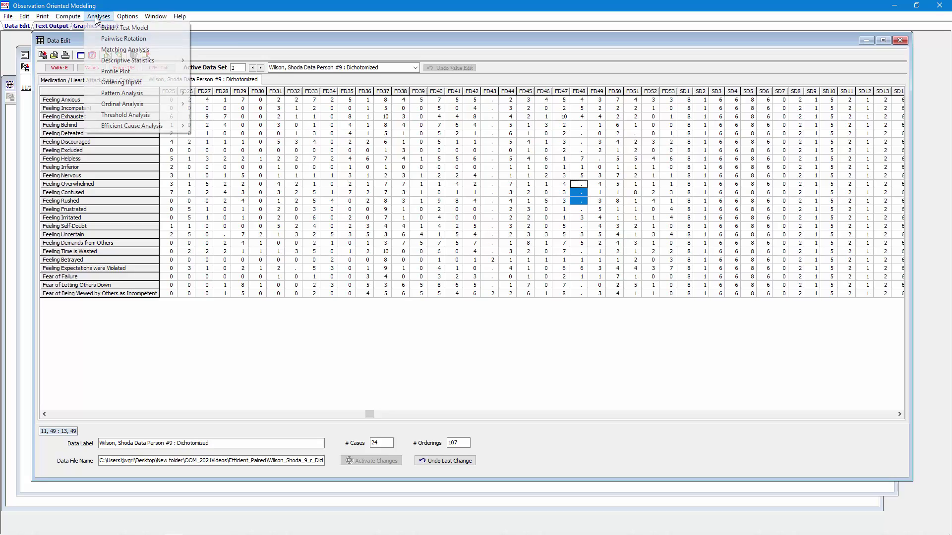
mouse_move(127, 126)
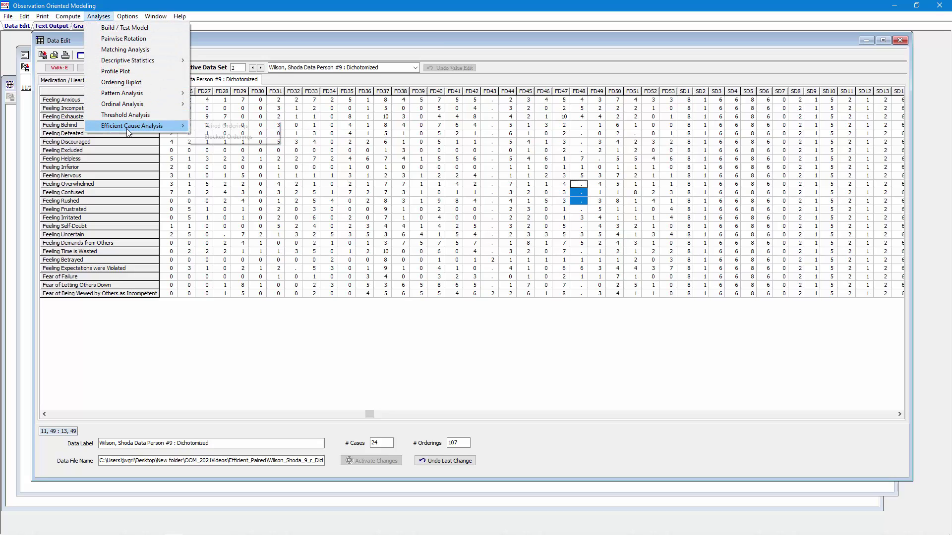
left_click(222, 128)
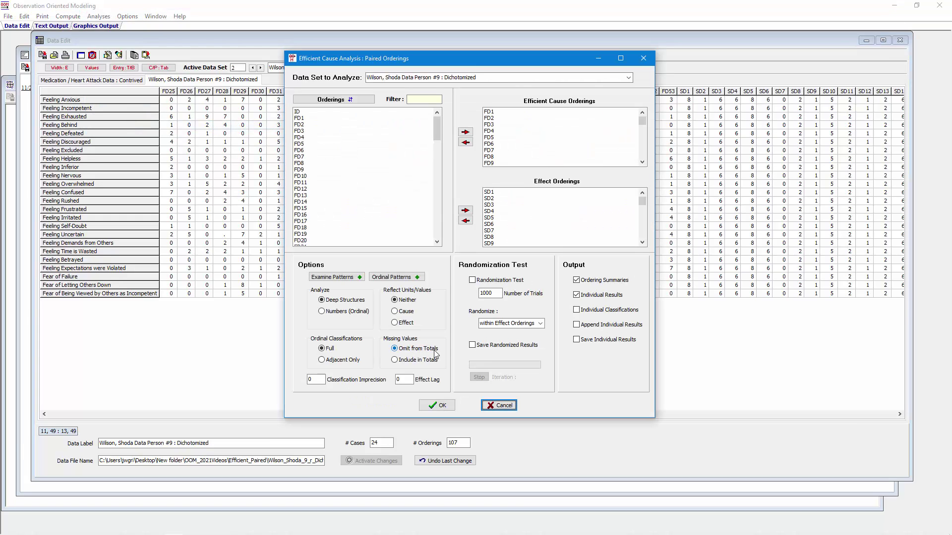
left_click(350, 278)
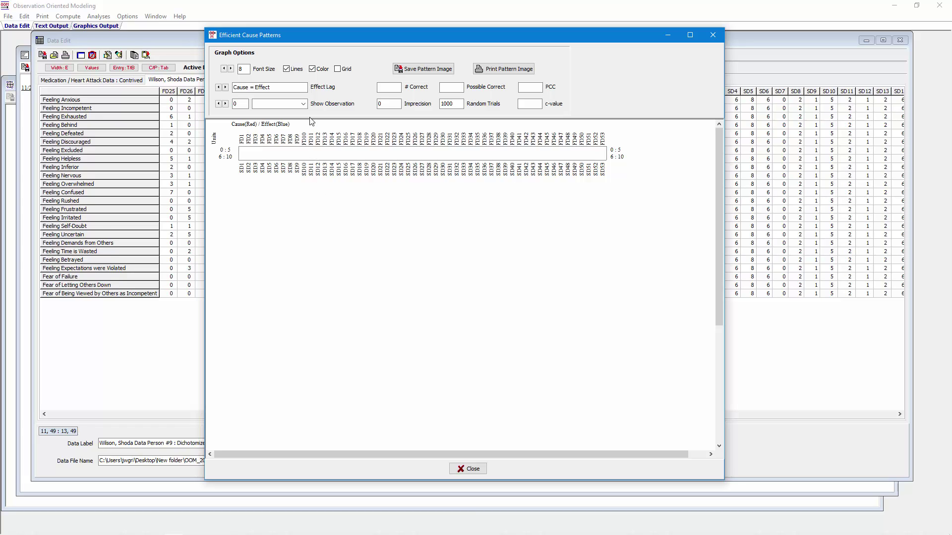
left_click(300, 105)
left_click(293, 118)
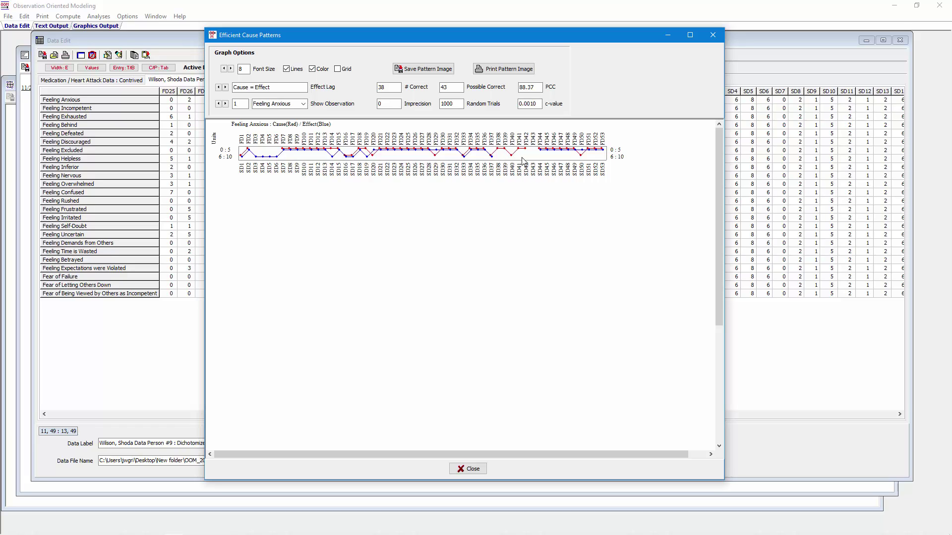
Turn off the graph lines, check the number correct, possible correct and PCC values, and close the pattern graph
double_click(443, 87)
left_click(288, 69)
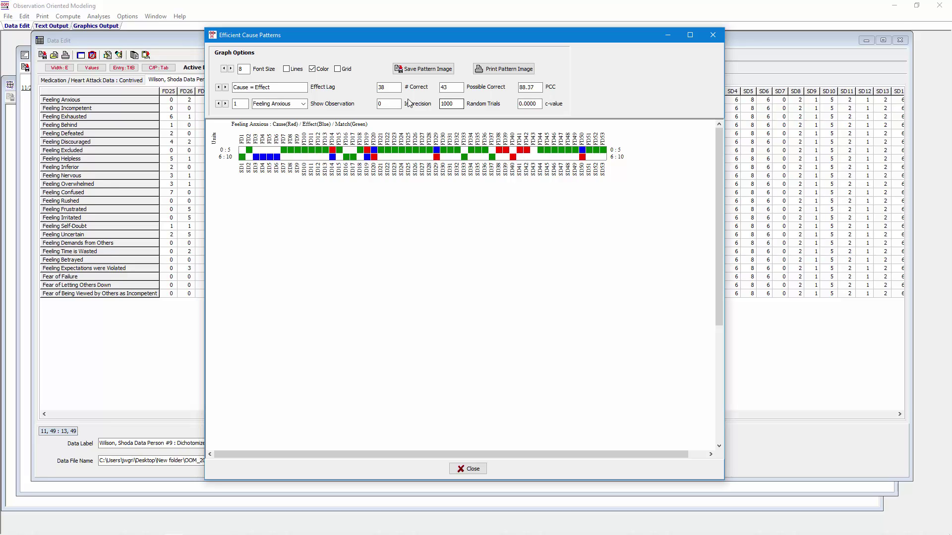
left_click(387, 87)
double_click(387, 87)
left_click_drag(536, 88, 516, 93)
left_click_drag(461, 88, 439, 88)
left_click(468, 469)
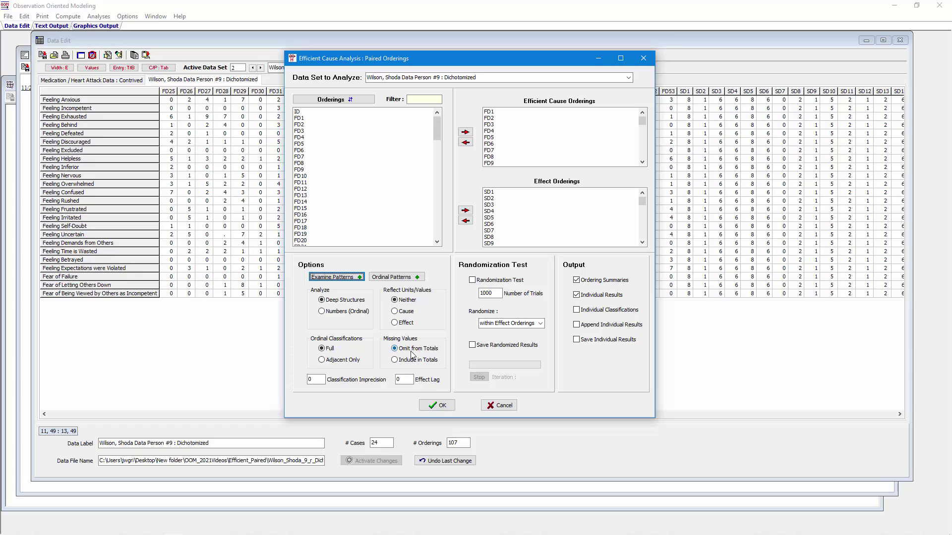
Set missing values to Include in Totals and display the Feeling Anxious pattern graph with that setting
left_click(399, 361)
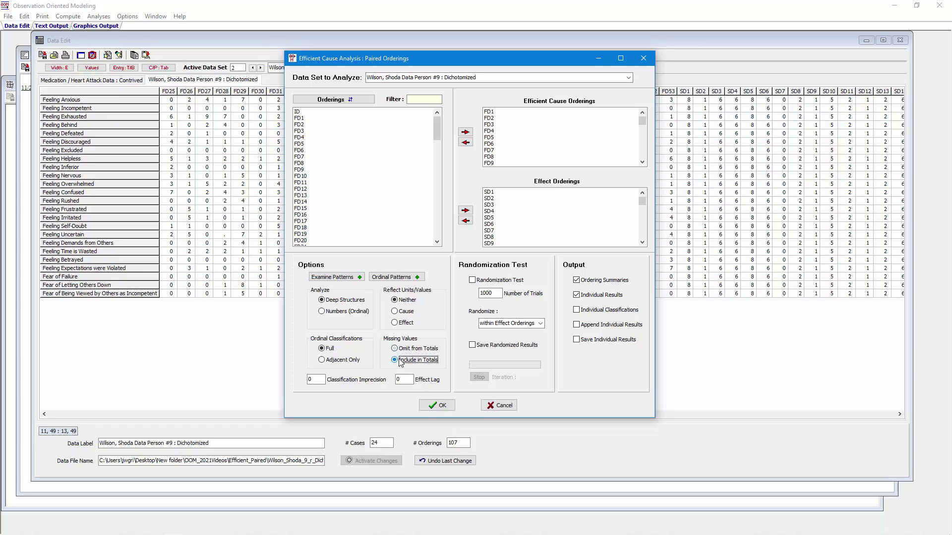
left_click(332, 277)
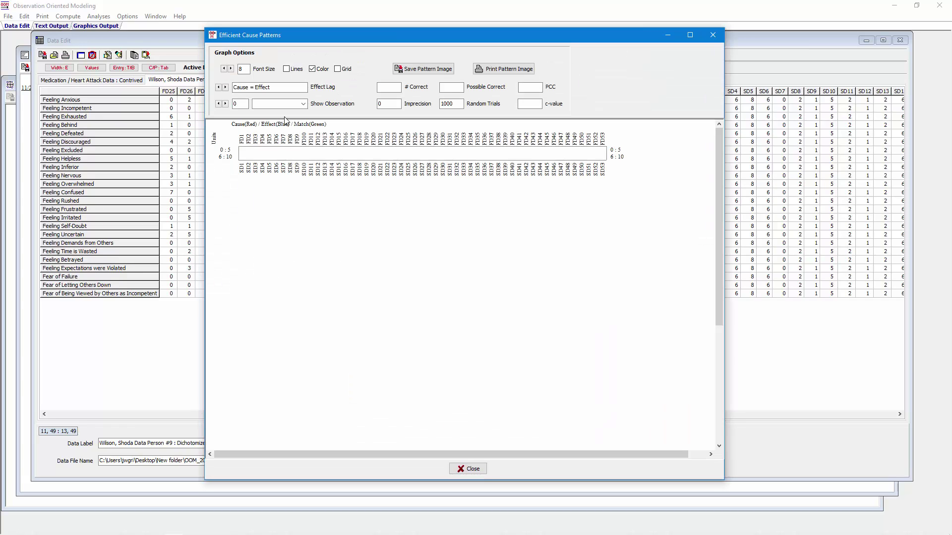
left_click(297, 104)
left_click(296, 112)
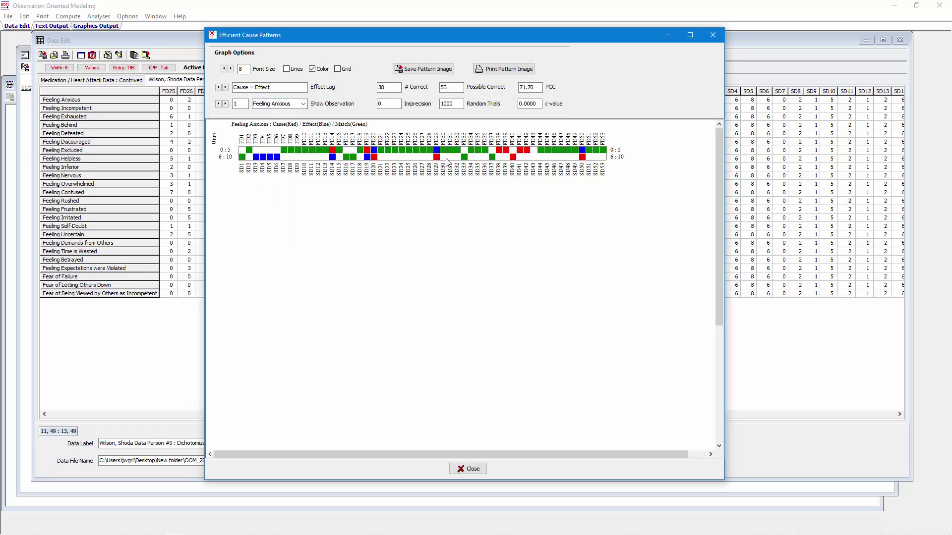
Check the possible correct, number correct and PCC values with missing values included, then close the pattern graph
double_click(455, 88)
left_click_drag(405, 37, 641, 32)
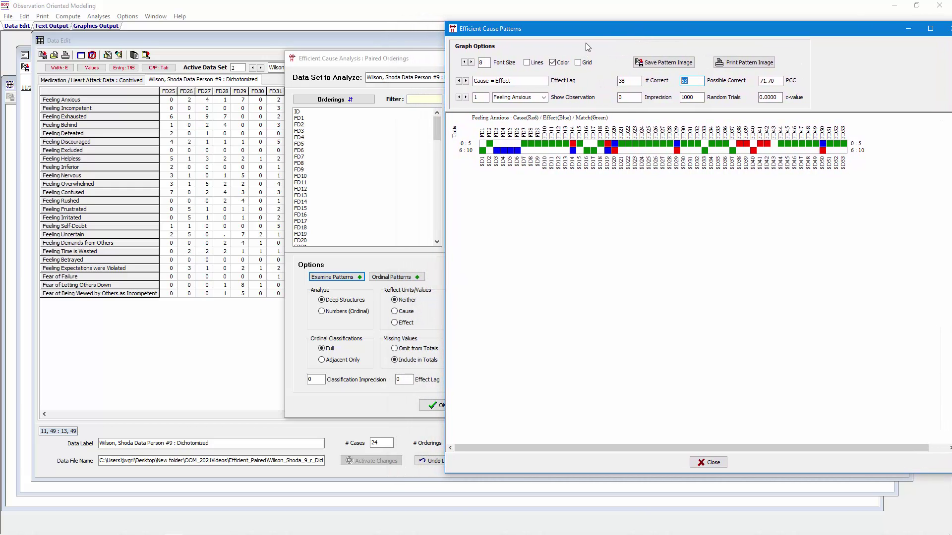
left_click_drag(591, 33, 370, 21)
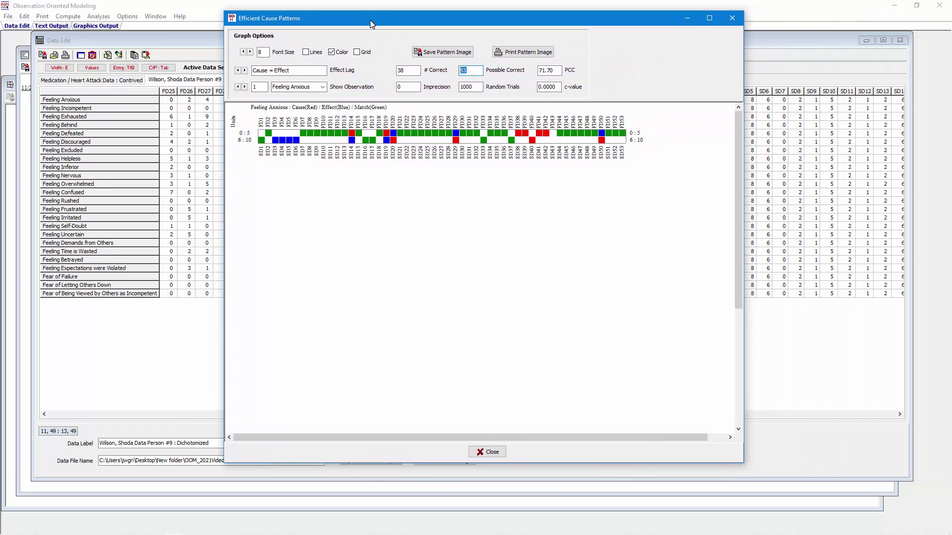
left_click_drag(414, 70, 394, 74)
double_click(549, 70)
left_click(485, 451)
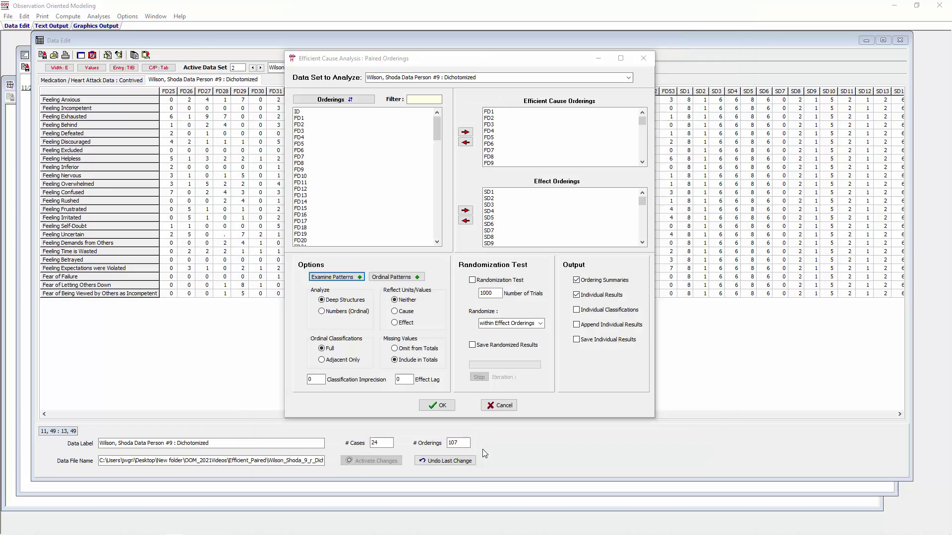
Set missing values back to Omit from Totals and display the Feeling Anxious pattern graph again
left_click(403, 349)
left_click(351, 282)
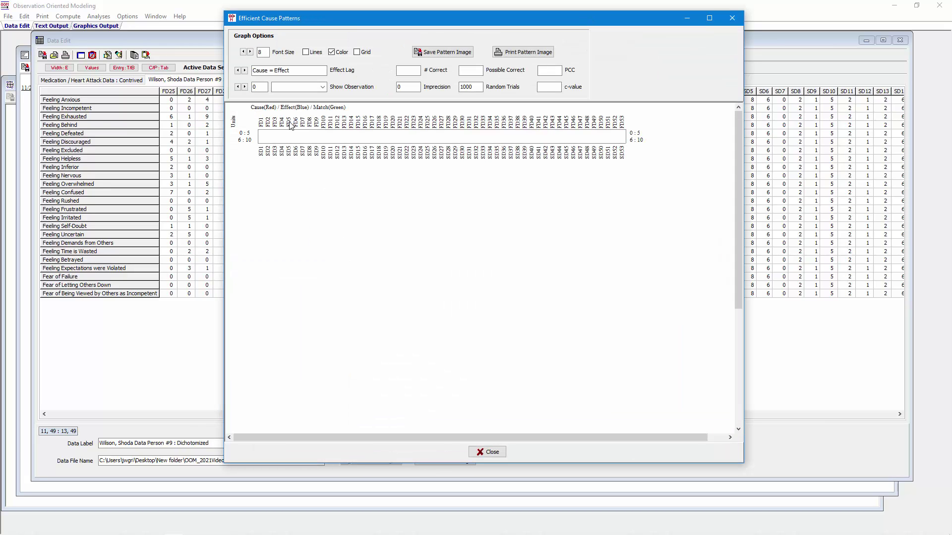
left_click(322, 89)
left_click(297, 98)
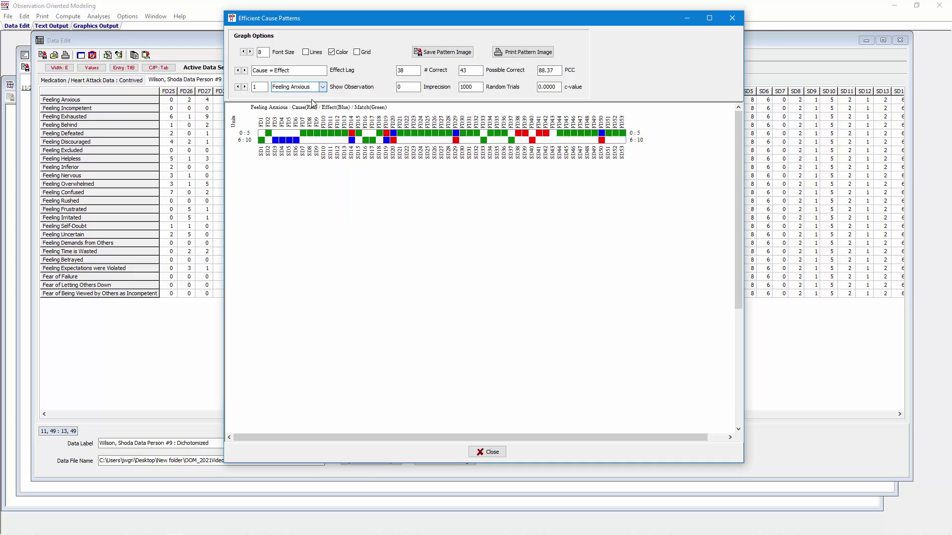
Compare the possible correct and PCC values with missing values omitted, then close the pattern graph
double_click(462, 70)
double_click(539, 71)
left_click(488, 452)
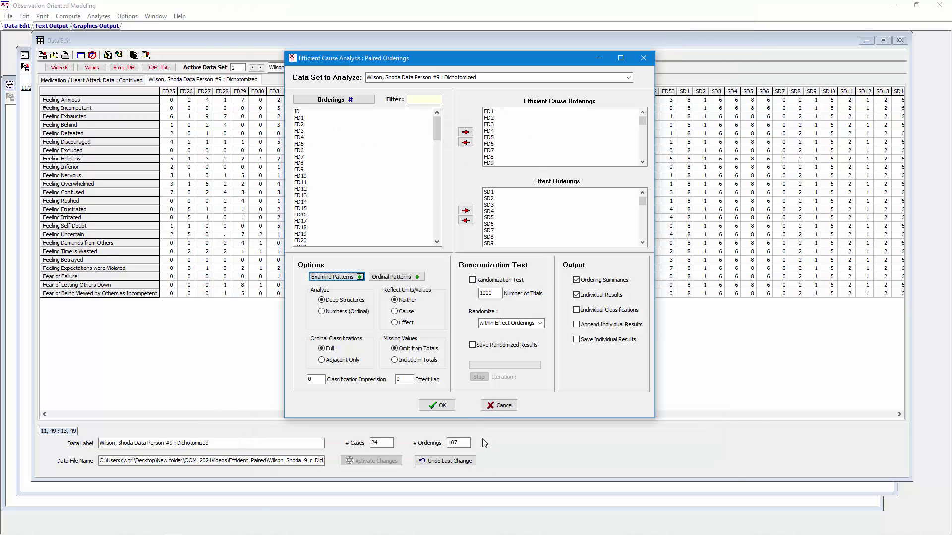